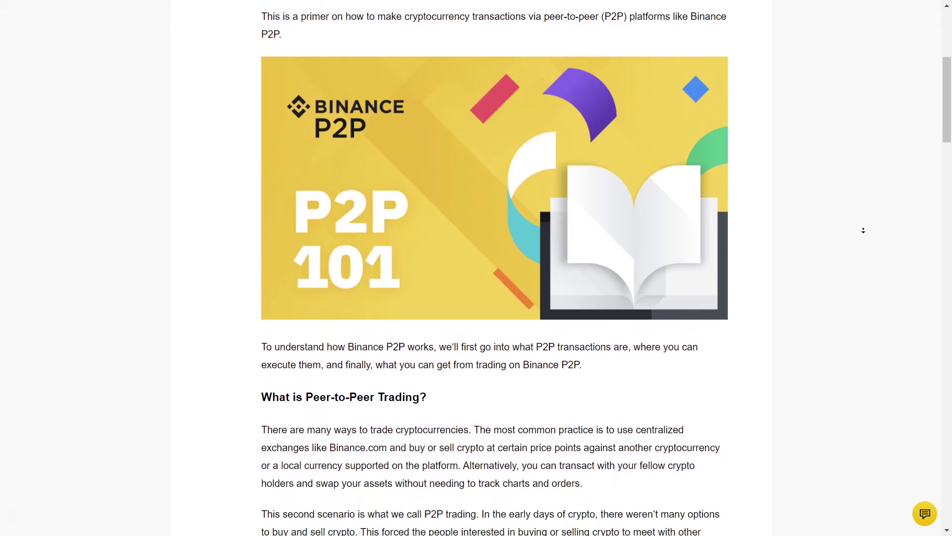
# Scroll down the Binance page to review the account's verification details.
pyautogui.scroll(-4, 863, 230)
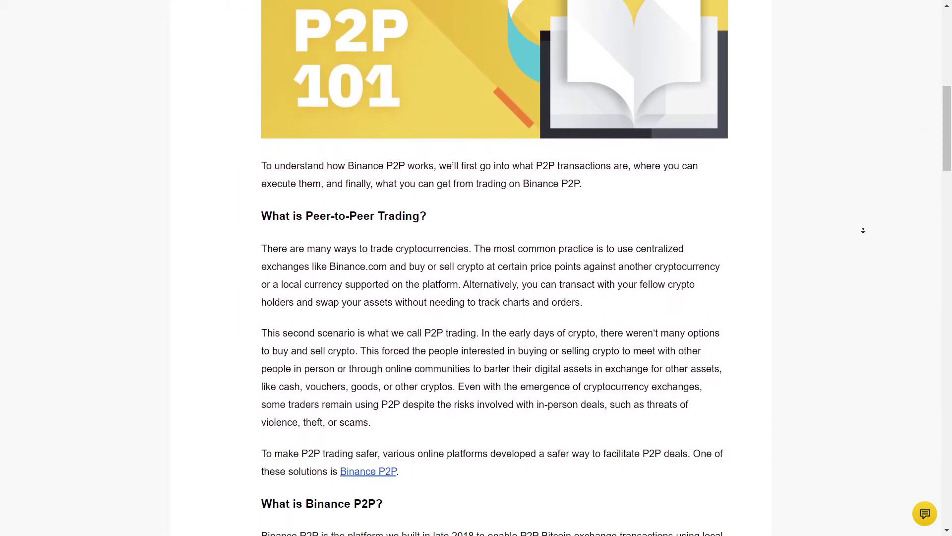
pyautogui.scroll(-3, 863, 231)
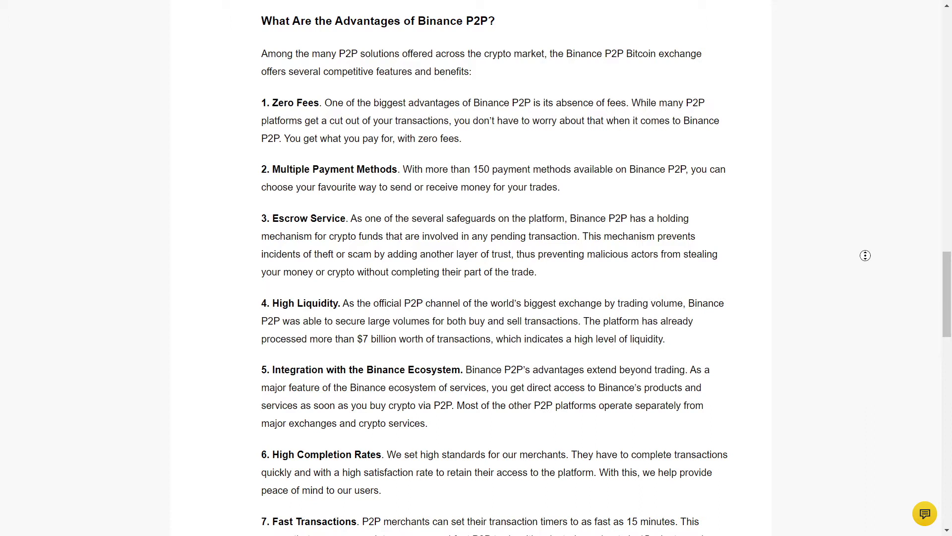
pyautogui.scroll(-2, 868, 260)
pyautogui.scroll(-3, 868, 287)
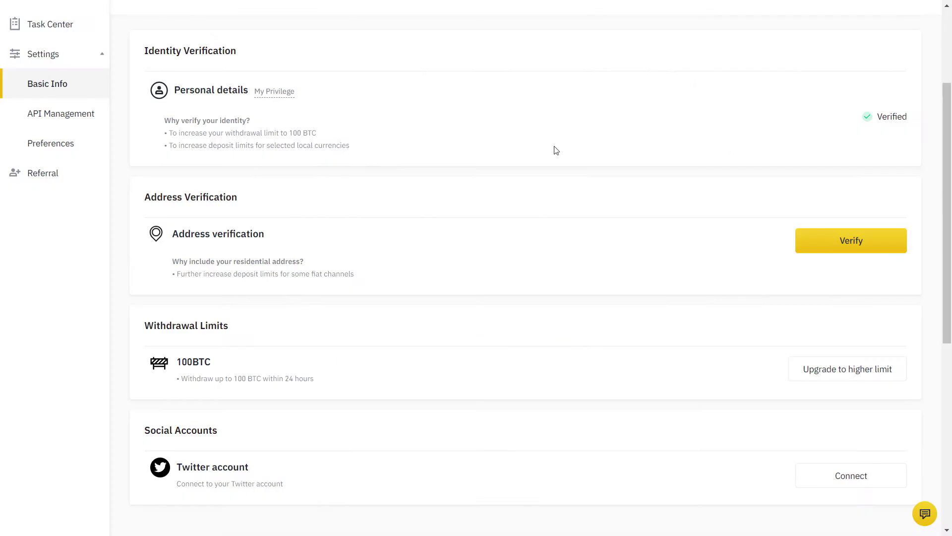
# Change the Buy Crypto currency from GBP to EUR, then go to P2P trading.
pyautogui.moveTo(141, 54); pyautogui.dragTo(270, 56)
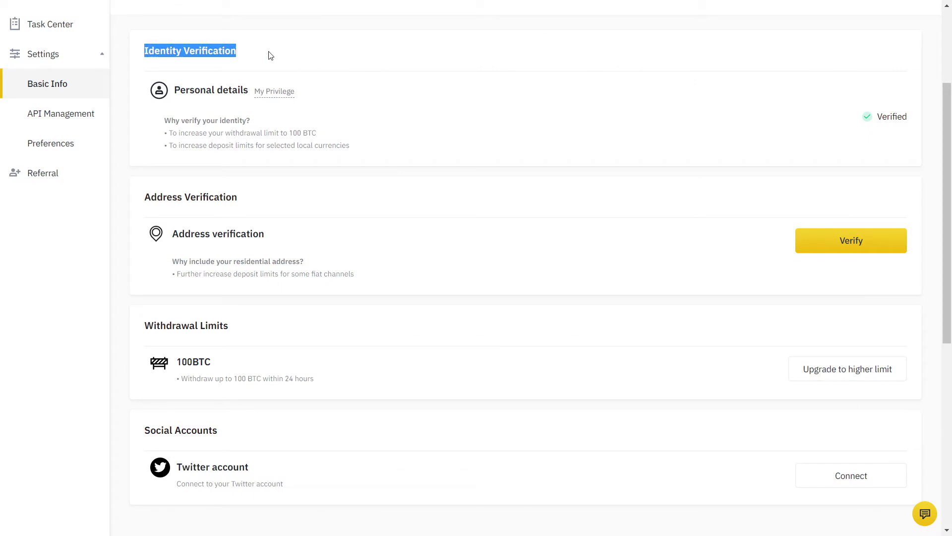
pyautogui.click(270, 56)
pyautogui.moveTo(281, 93)
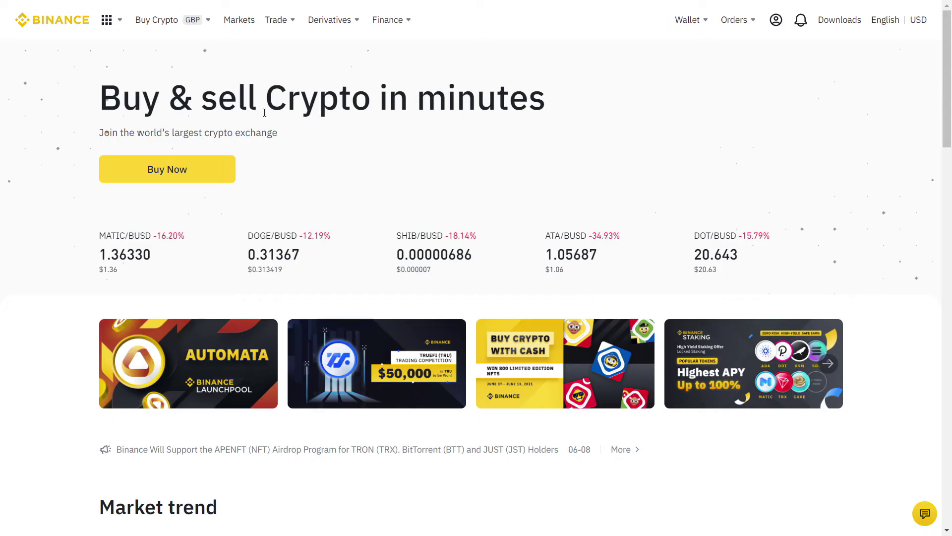
pyautogui.moveTo(195, 20)
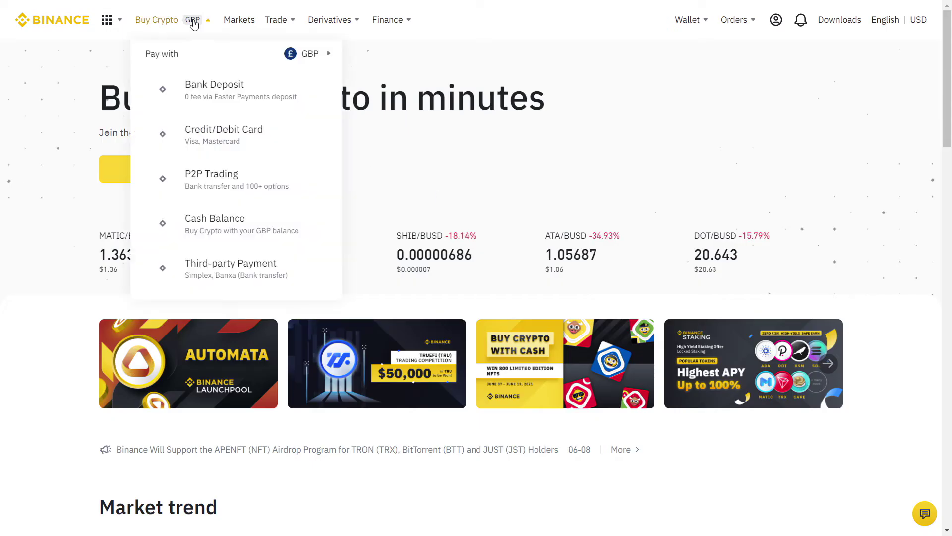
pyautogui.moveTo(313, 56)
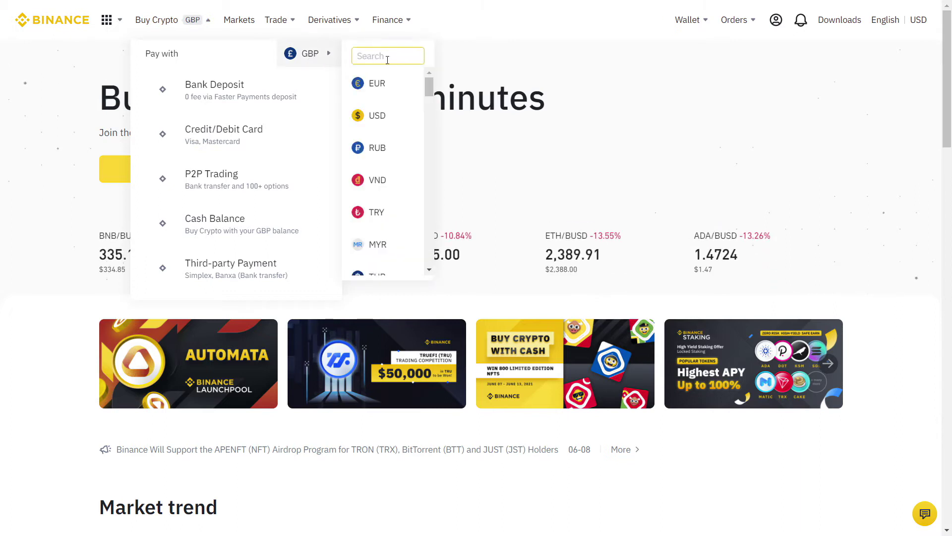
pyautogui.click(391, 82)
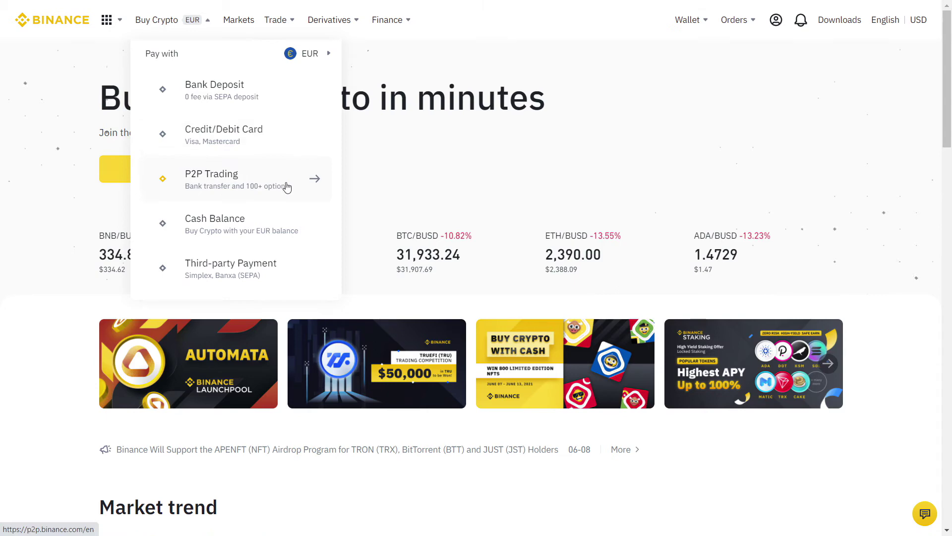
pyautogui.click(286, 186)
# Keep PLN as fiat and start selling BTC to the second listed advertiser.
pyautogui.click(299, 230)
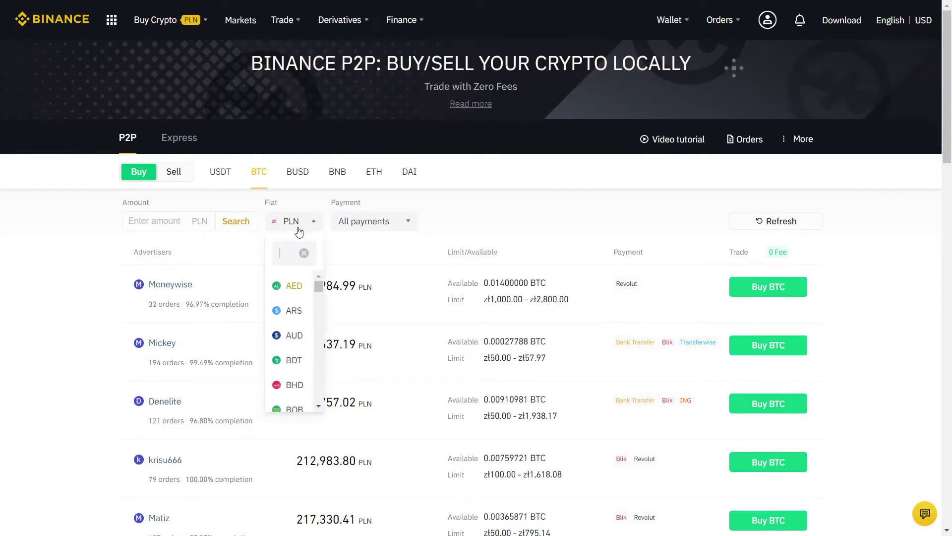
pyautogui.click(292, 226)
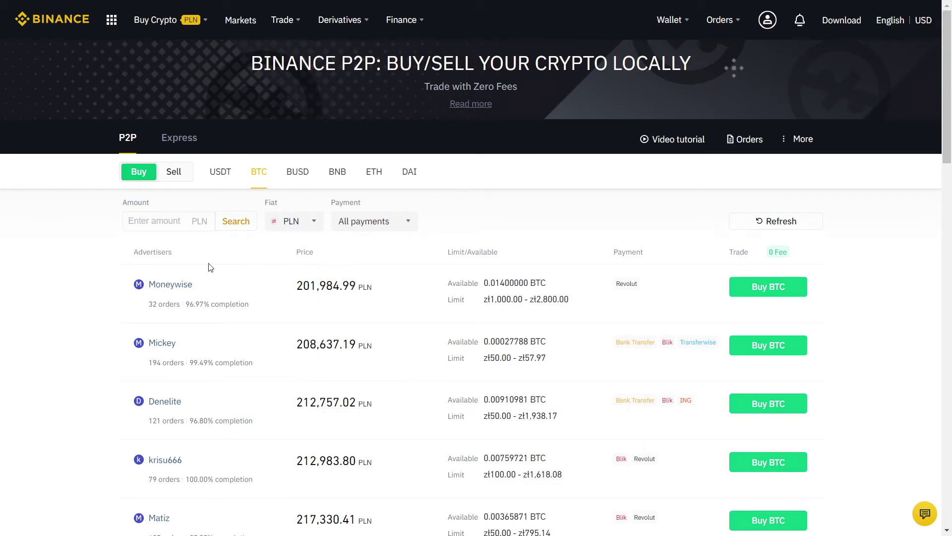
pyautogui.scroll(-4, 43, 293)
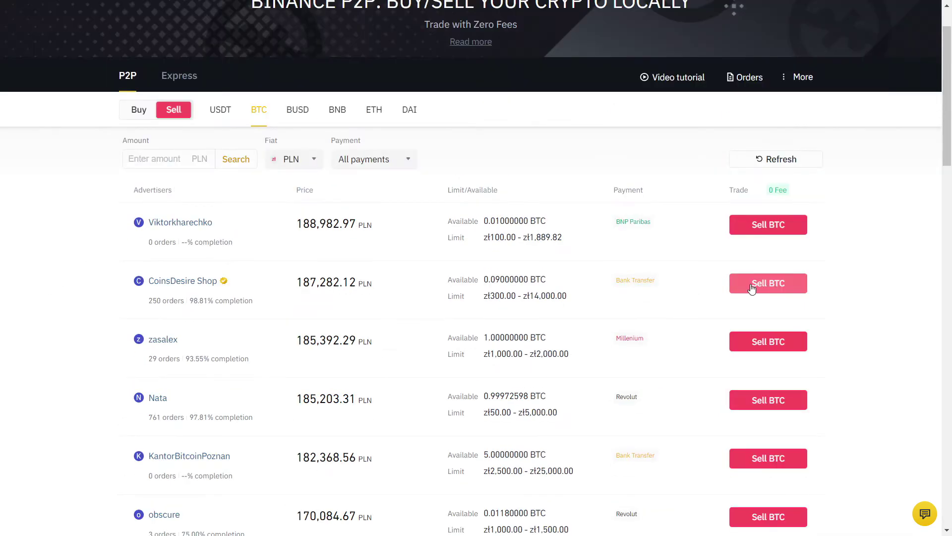
pyautogui.click(751, 289)
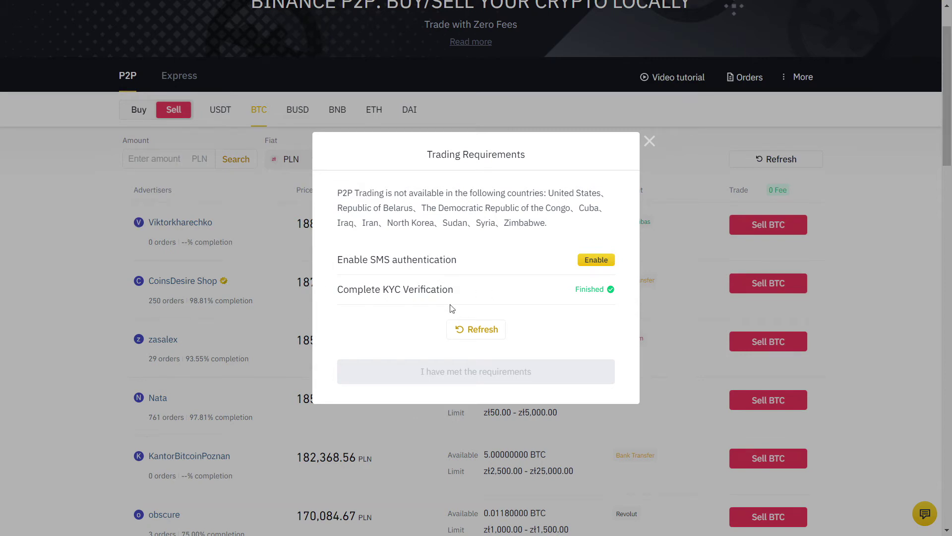
# Enable SMS authentication with a +380 phone number, entering the SMS, e-mail and Google codes.
pyautogui.click(598, 265)
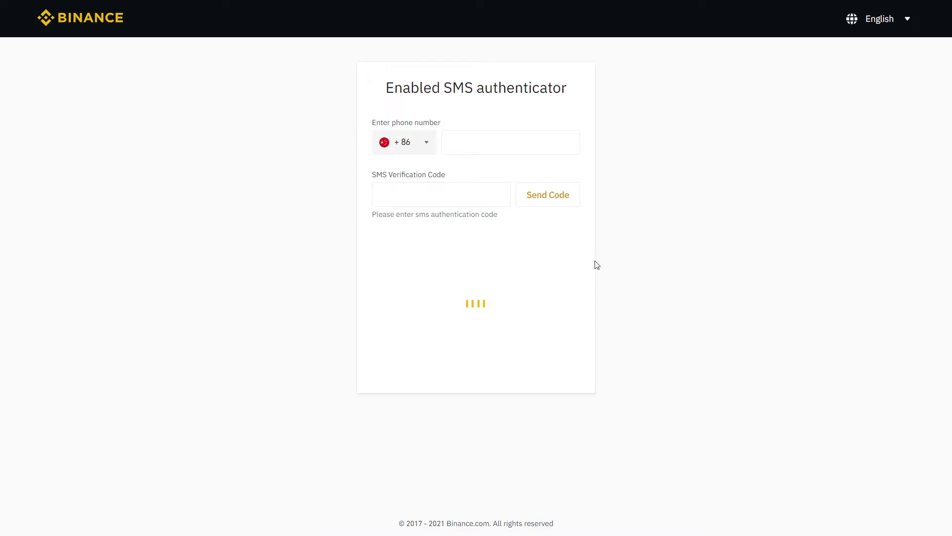
pyautogui.click(416, 142)
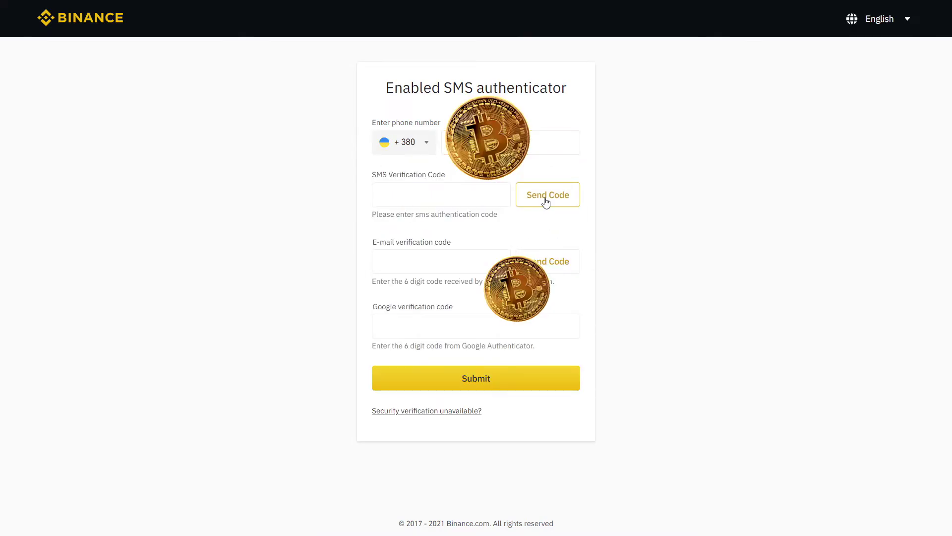
pyautogui.click(544, 196)
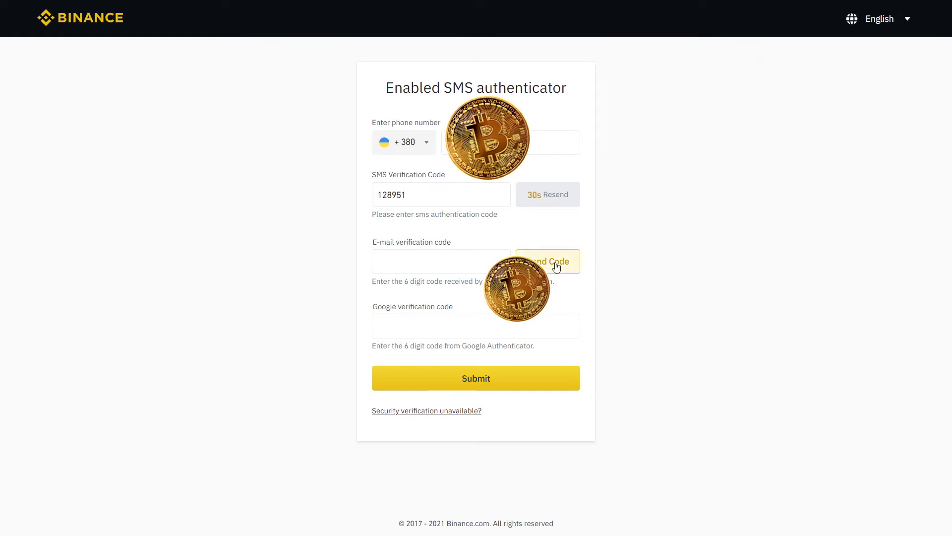
pyautogui.click(558, 262)
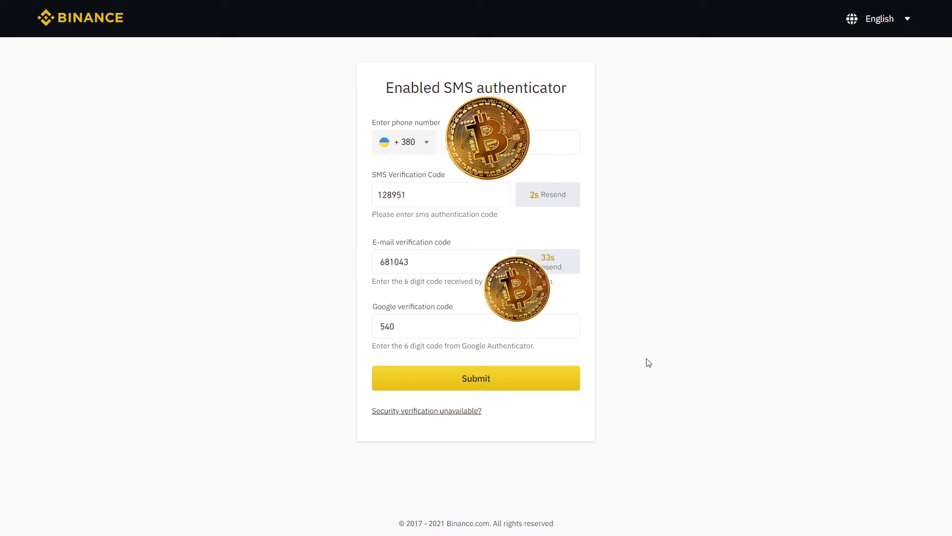
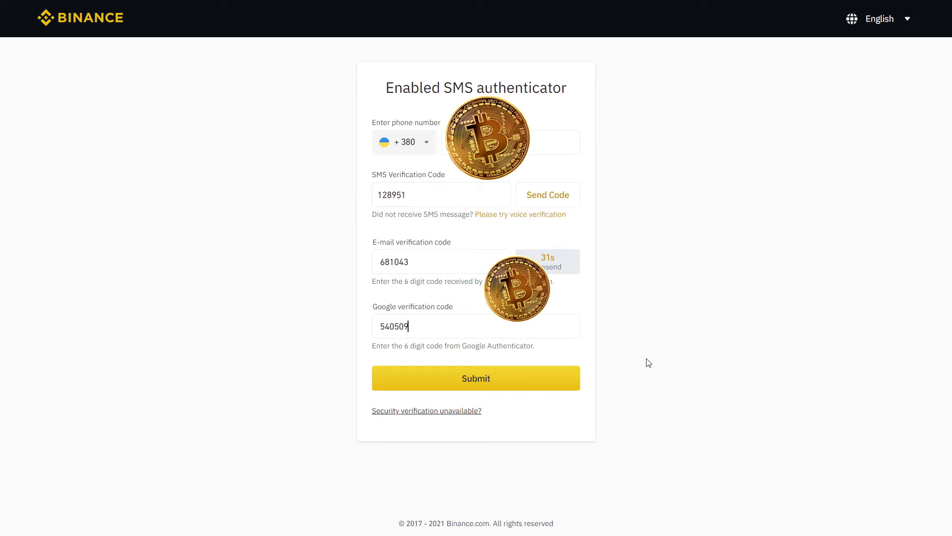
pyautogui.click(548, 382)
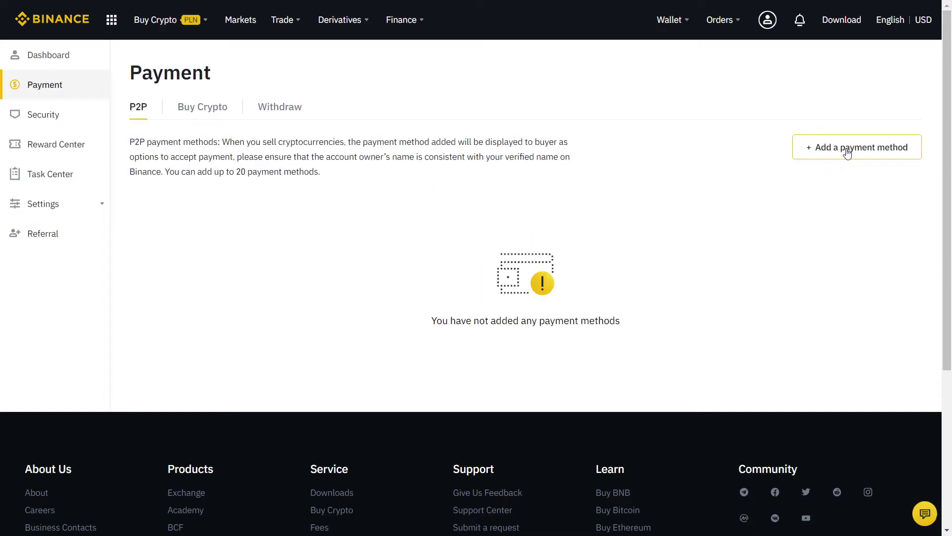
# Search 'mill' among all payment methods and pick Millenium.
pyautogui.click(849, 153)
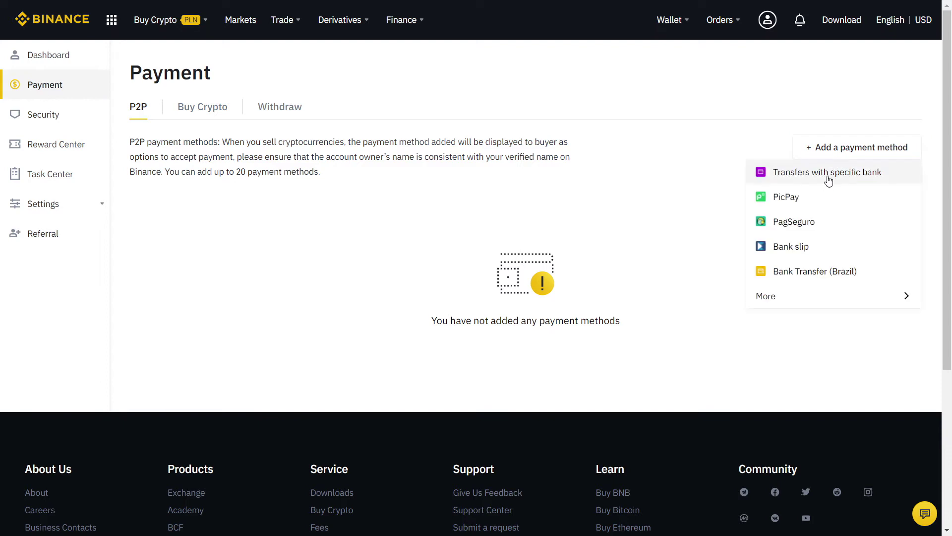
pyautogui.click(817, 298)
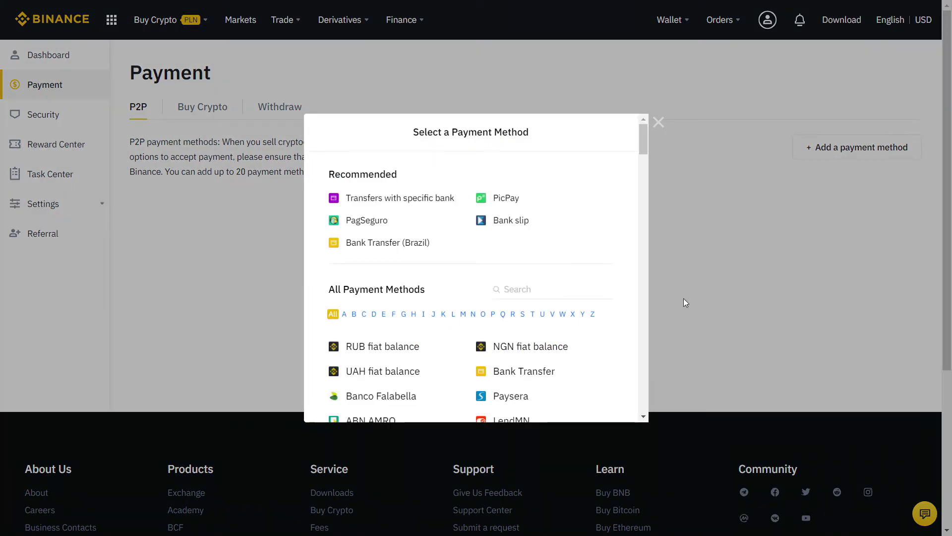
pyautogui.click(523, 289)
pyautogui.write('mill')
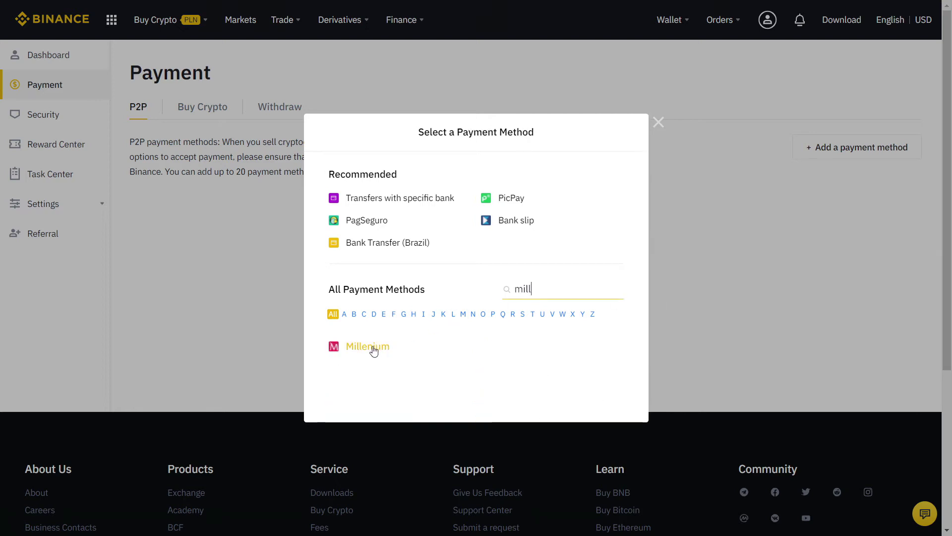
pyautogui.click(371, 349)
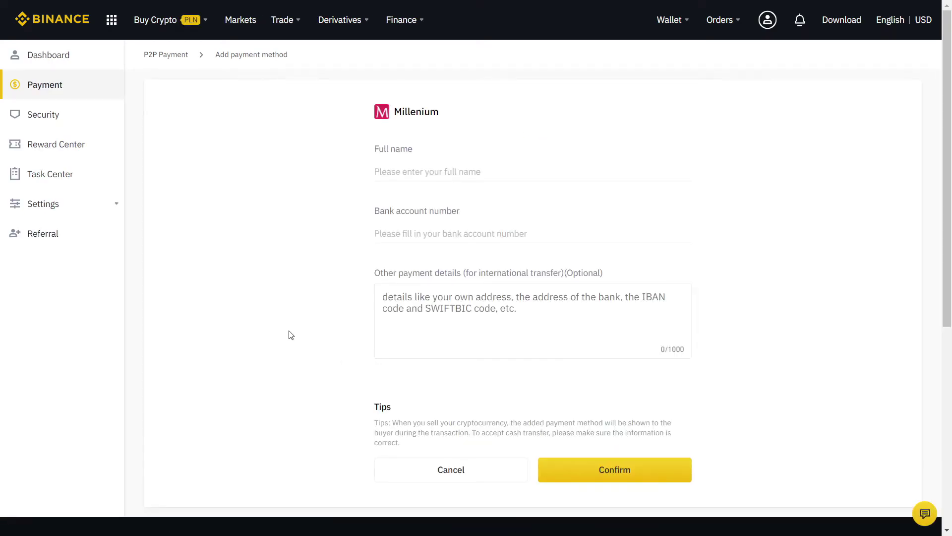
# Enter the account holder's name and bank account number, confirm, and verify with Google Authenticator.
pyautogui.click(453, 165)
pyautogui.click(654, 469)
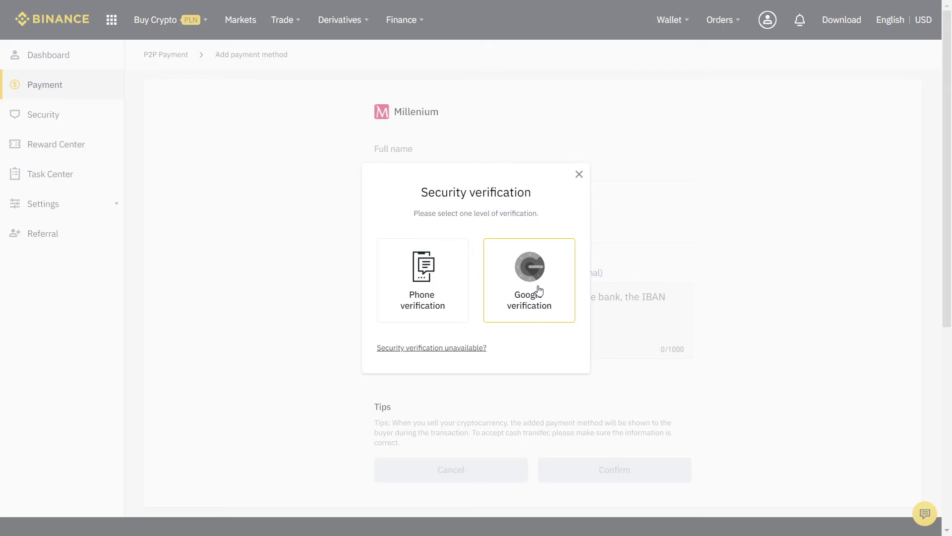
pyautogui.click(539, 290)
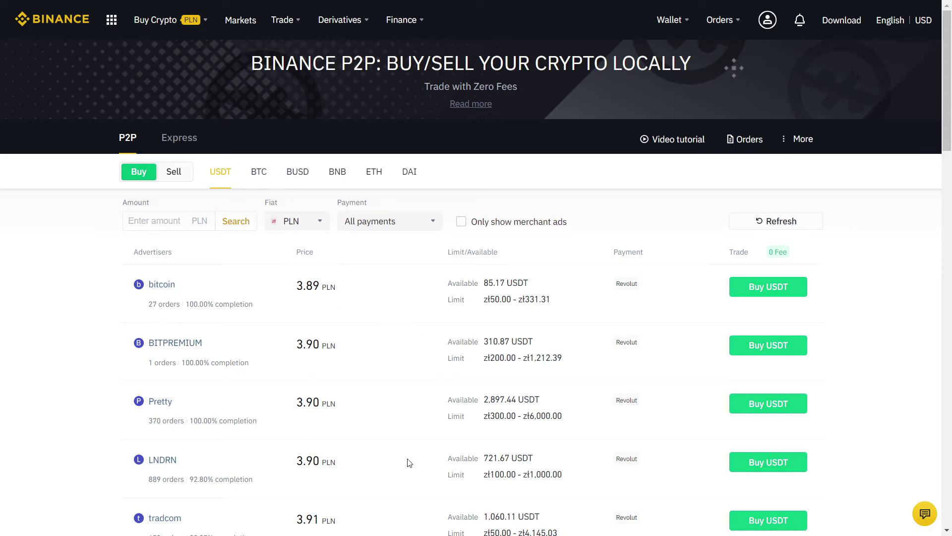
pyautogui.scroll(-3, 39, 293)
pyautogui.scroll(-3, 40, 291)
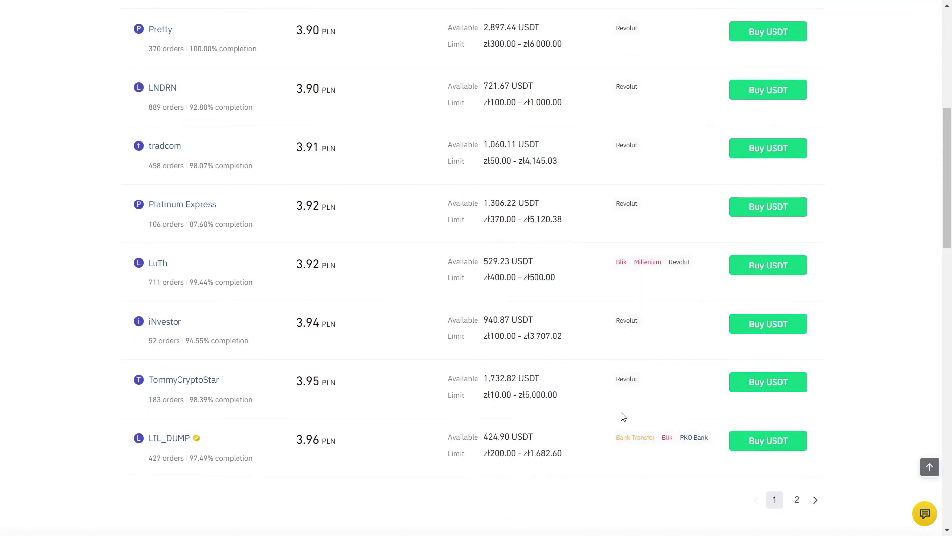
pyautogui.scroll(10, 60, 267)
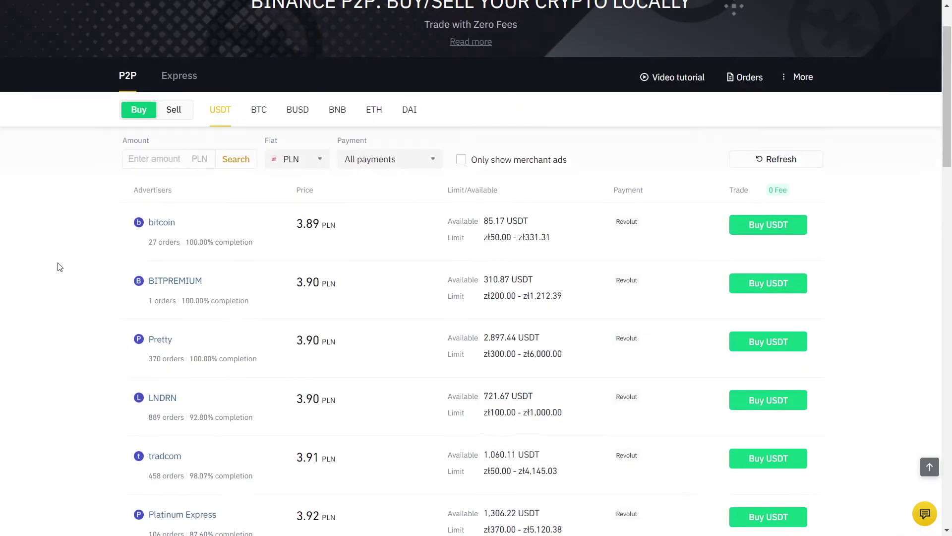
pyautogui.click(173, 174)
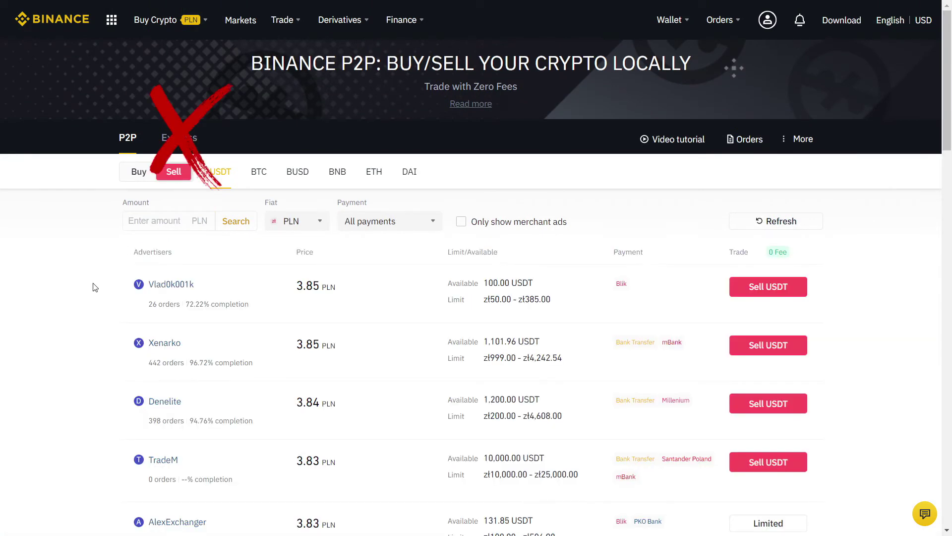
pyautogui.scroll(-1, 77, 283)
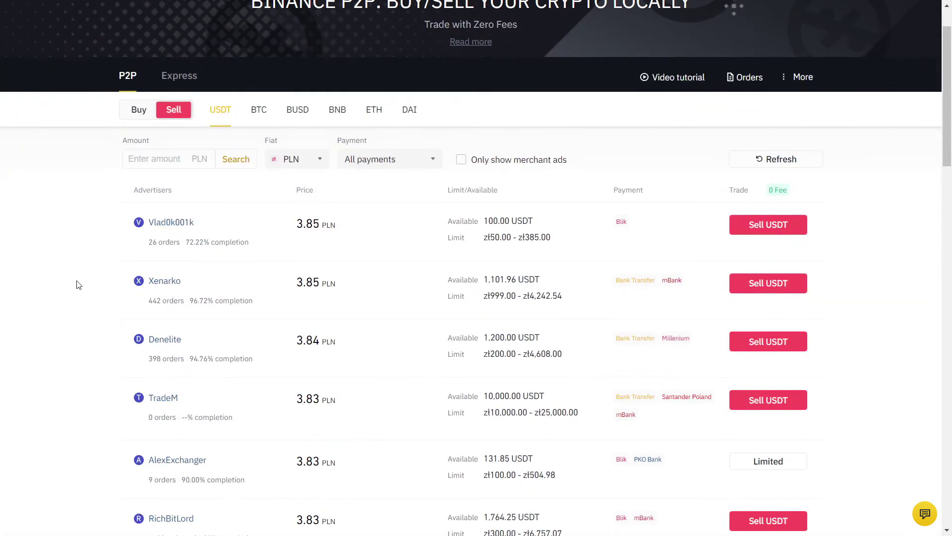
pyautogui.scroll(-1, 77, 284)
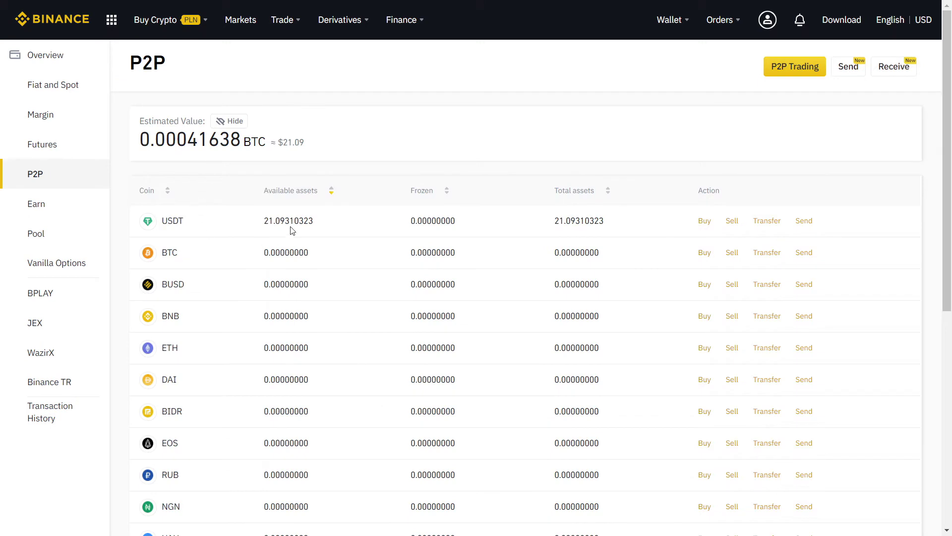
# Transfer the maximum 21.09310323 USDT from the P2P wallet to the Spot Wallet.
pyautogui.click(768, 222)
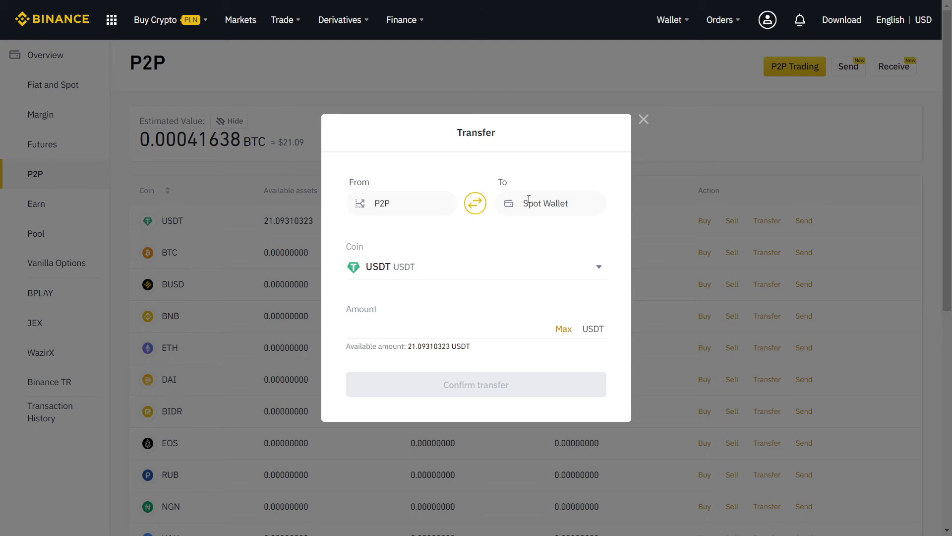
pyautogui.click(563, 328)
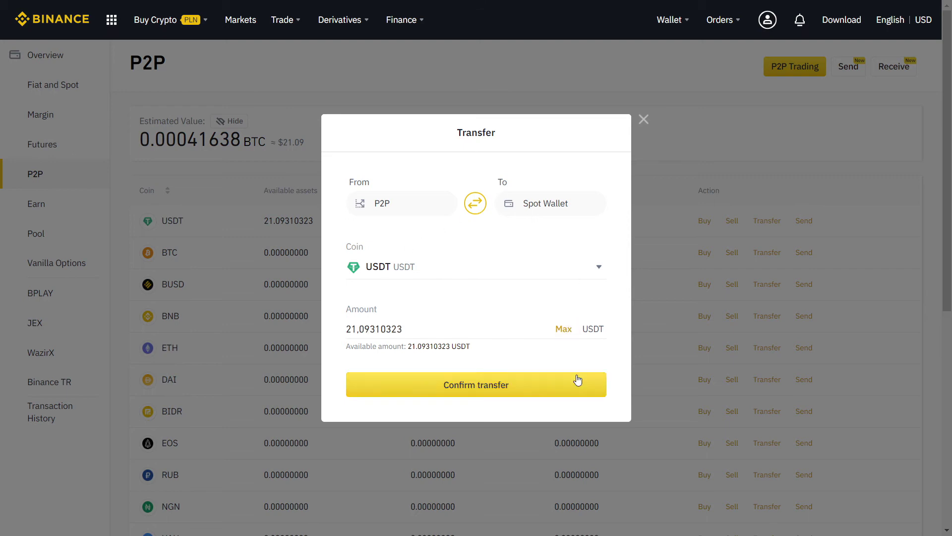
pyautogui.click(578, 380)
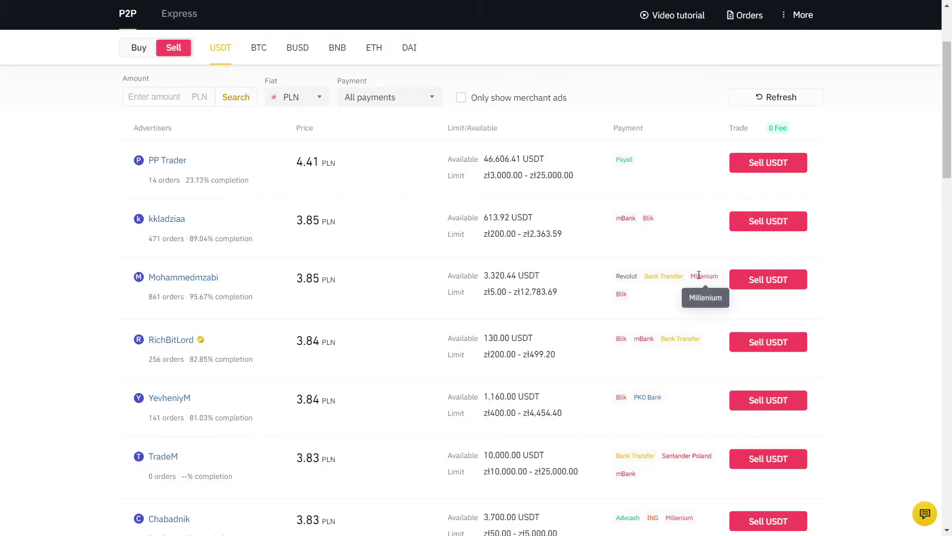
# Sell 612.21 USDT to the Millenium-paying buyer at 3.85 PLN for zł 2,357.00.
pyautogui.click(767, 289)
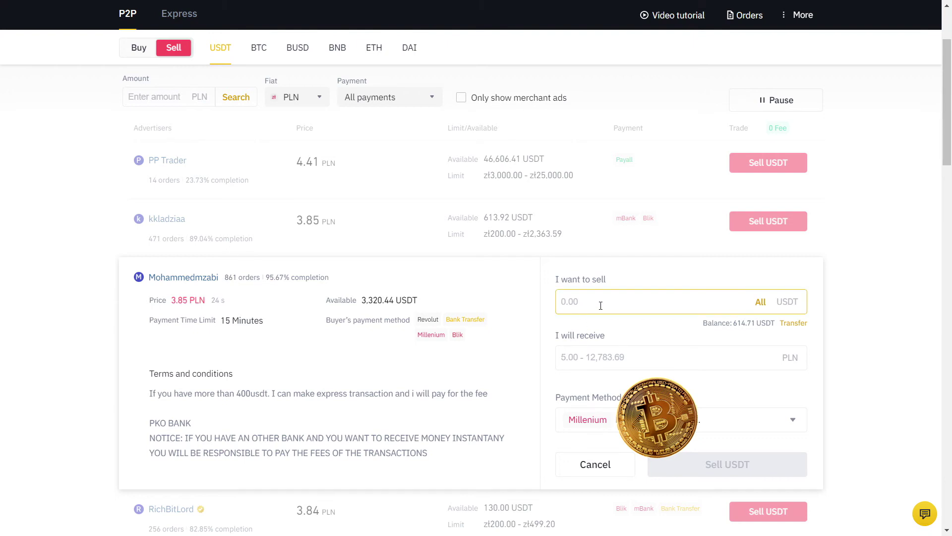
pyautogui.write('612.21')
pyautogui.click(618, 351)
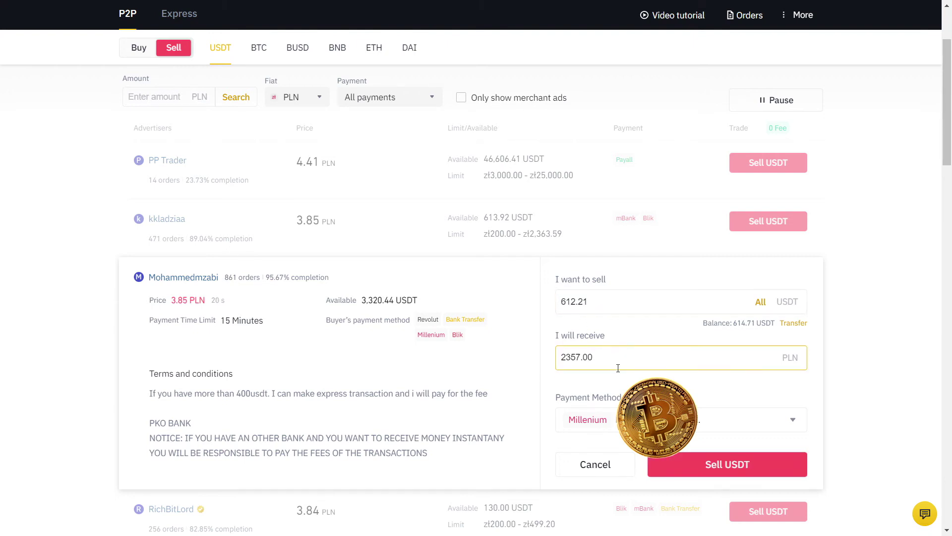
pyautogui.click(768, 466)
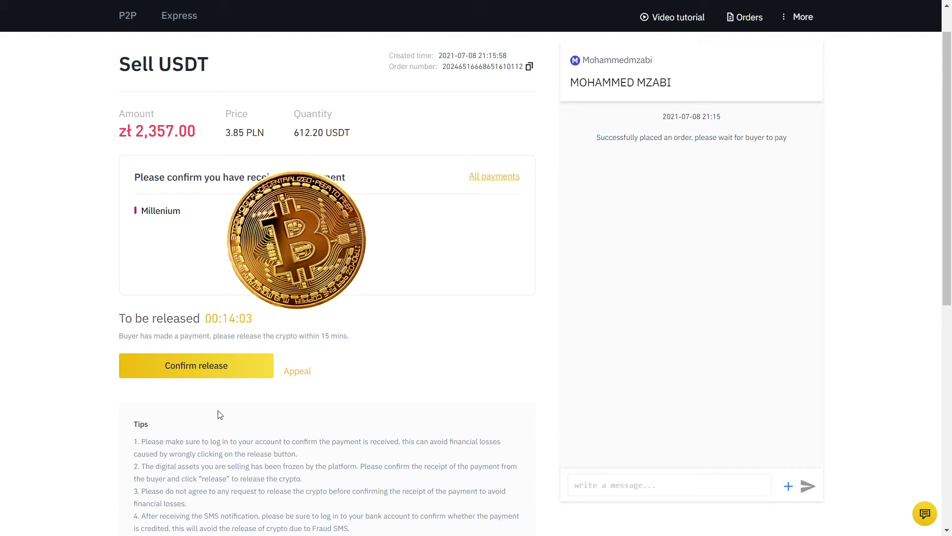
# Confirm the payment was received and release the USDT, approving with the Google Authenticator code.
pyautogui.click(150, 368)
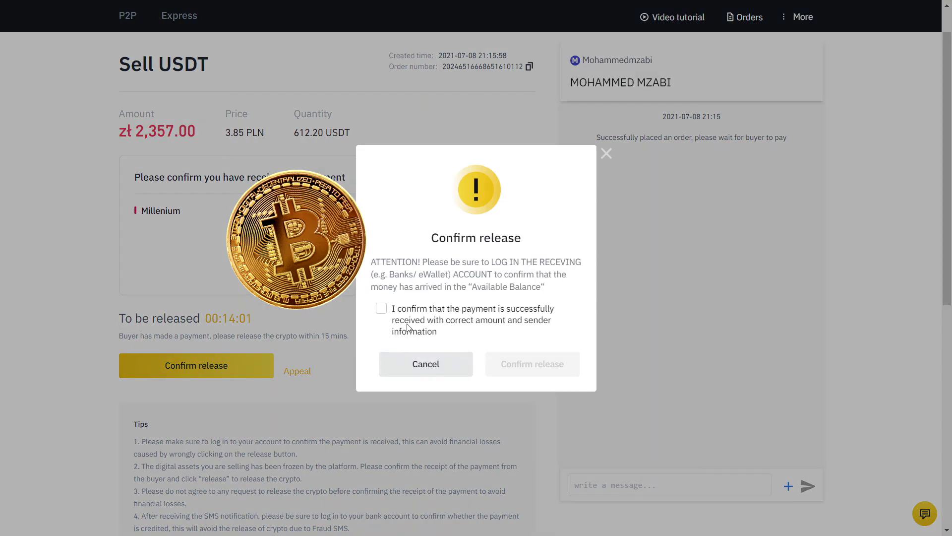
pyautogui.click(382, 310)
pyautogui.click(542, 365)
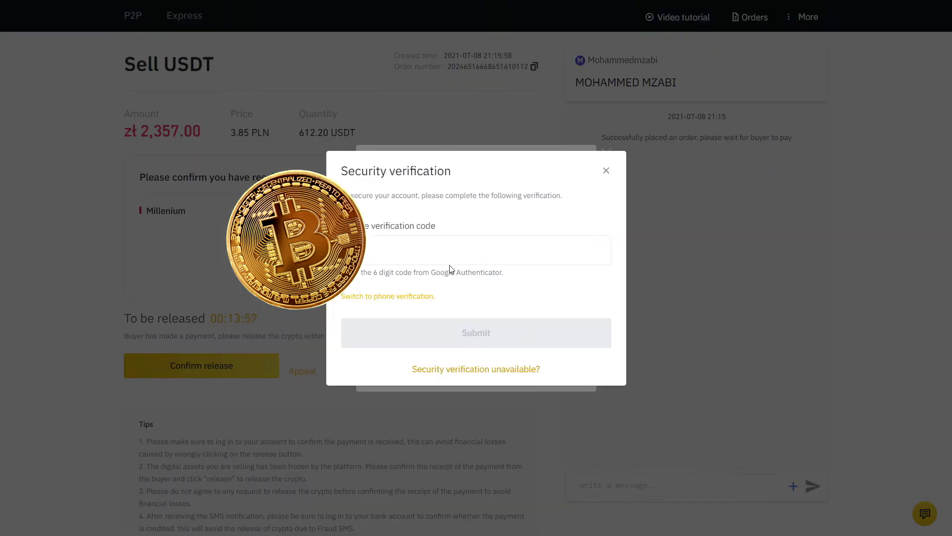
pyautogui.click(437, 249)
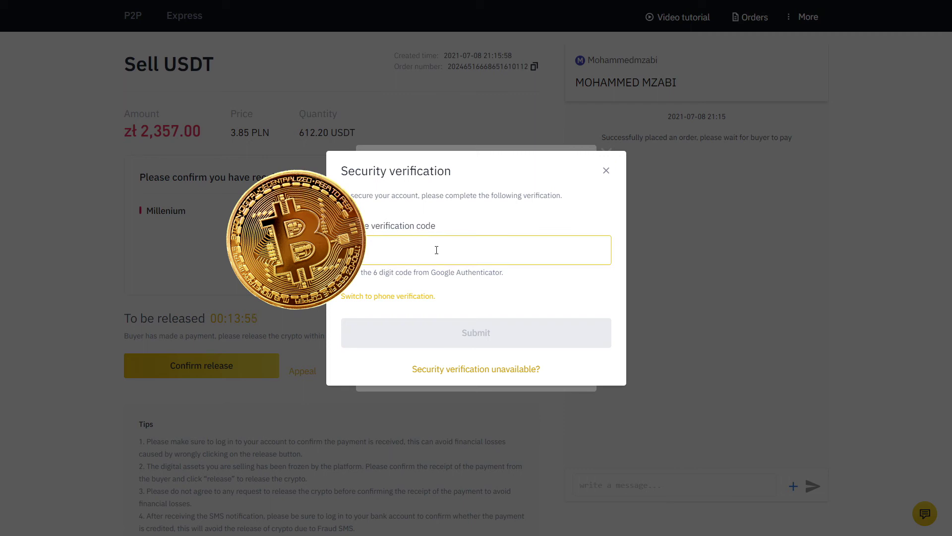
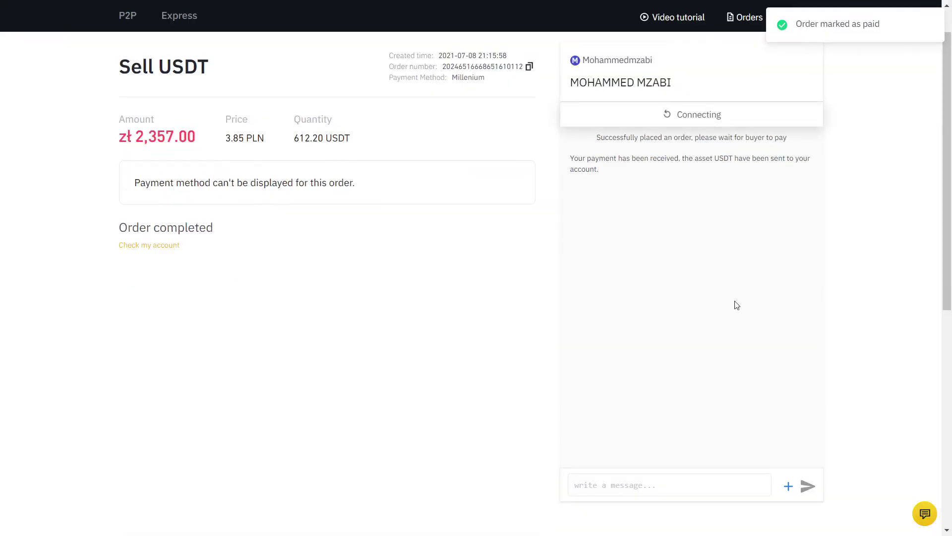
pyautogui.scroll(1, 546, 199)
# Check All Orders for the completed zł 2,357.00 sale, then open the P2P wallet.
pyautogui.click(742, 64)
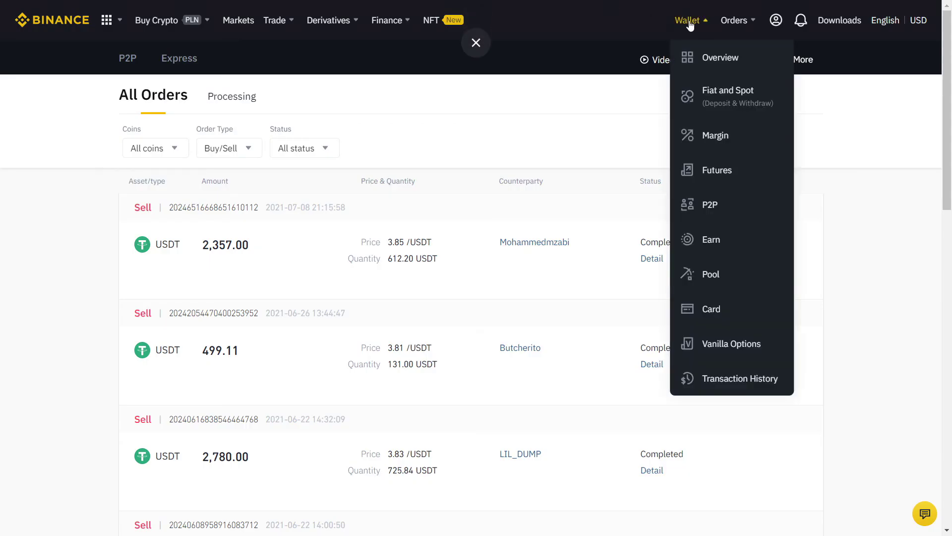
pyautogui.click(710, 207)
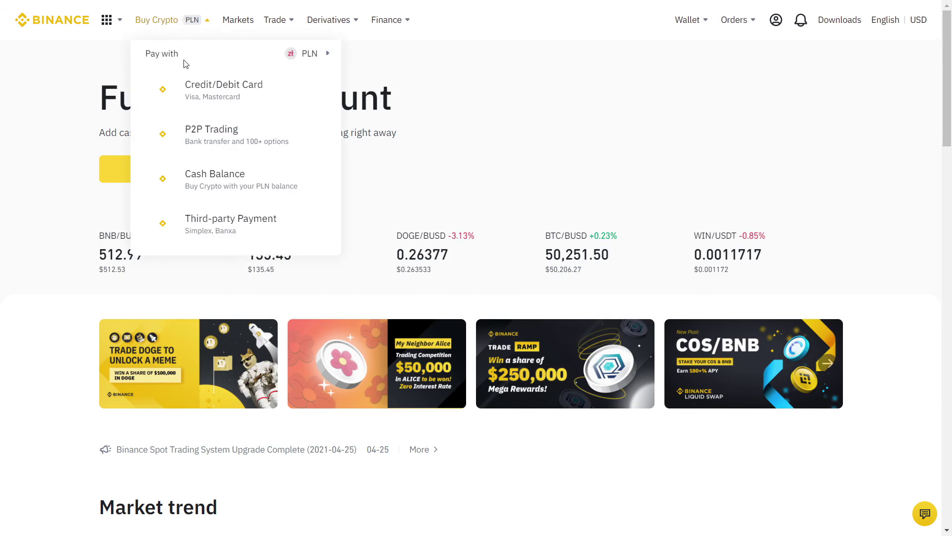
# Draft a new P2P sell ad for BTC in BRL with a Floating price type.
pyautogui.click(212, 134)
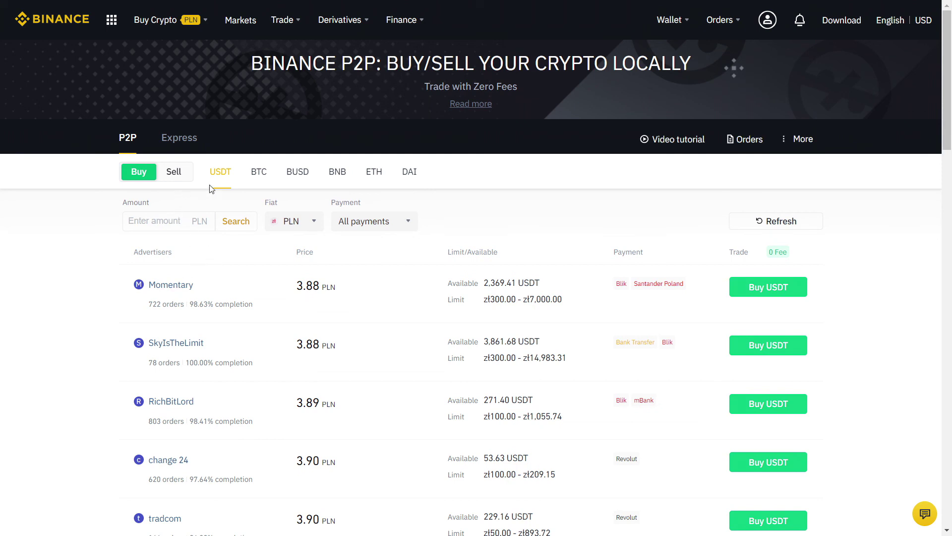
pyautogui.click(258, 173)
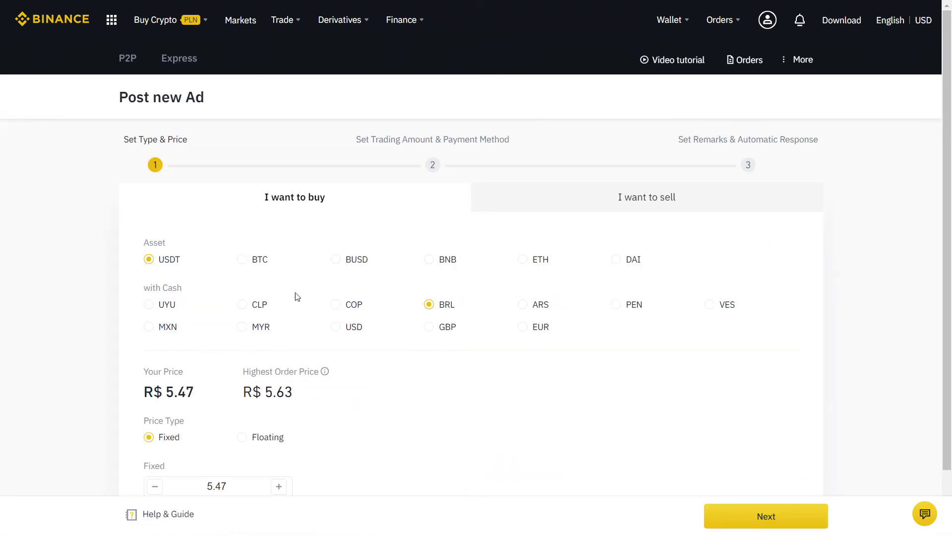
pyautogui.click(581, 199)
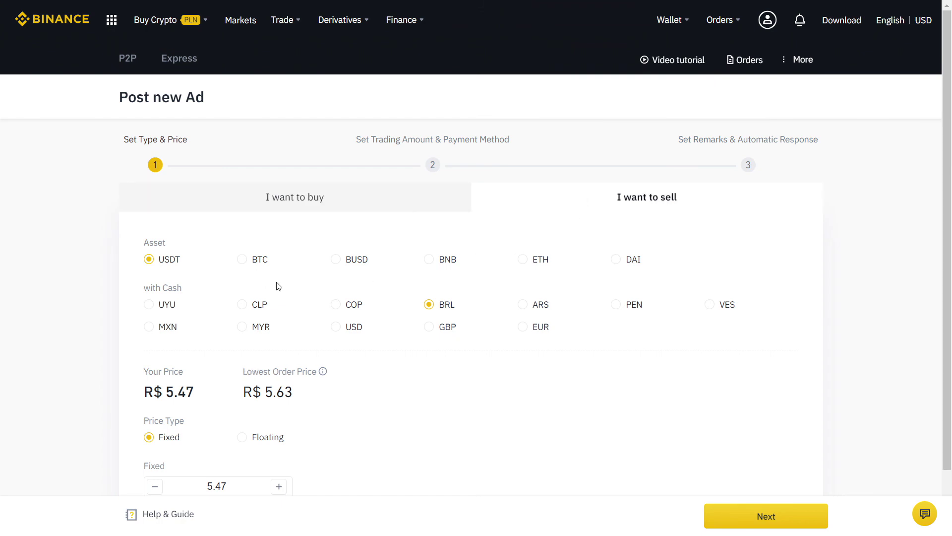
pyautogui.click(242, 259)
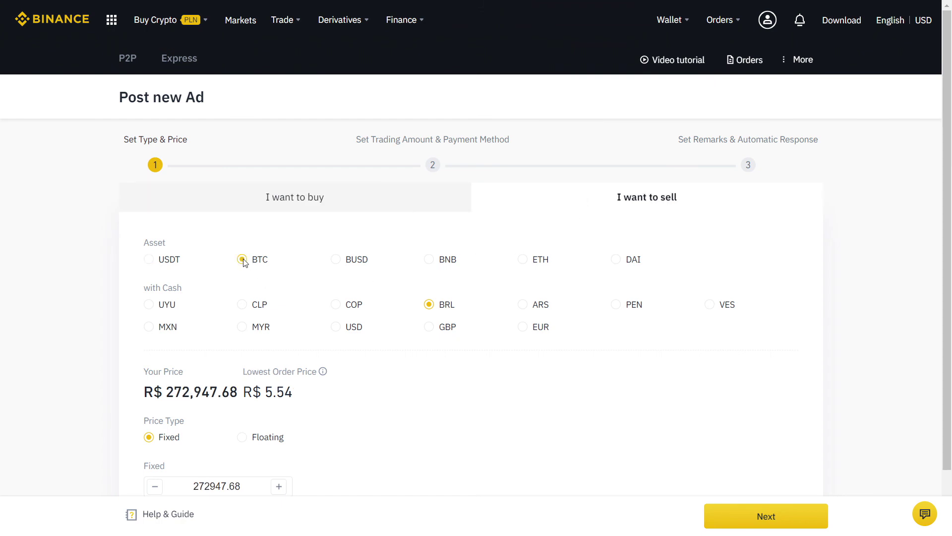
pyautogui.scroll(-1, 440, 274)
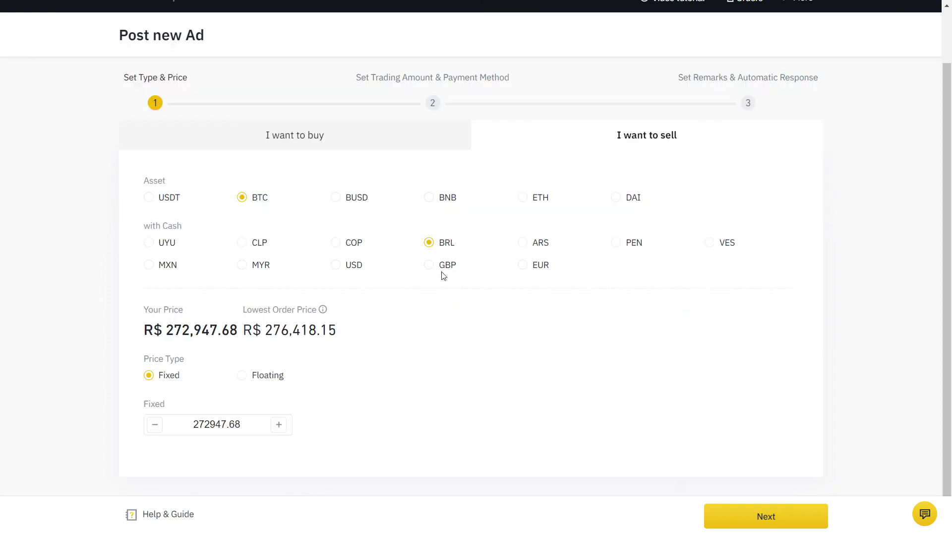
pyautogui.click(243, 377)
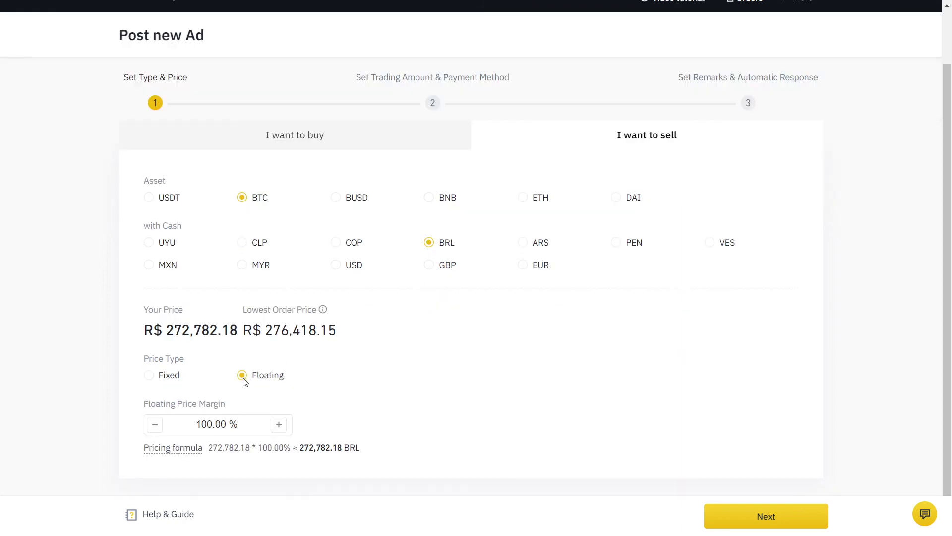
pyautogui.scroll(-1, 39, 380)
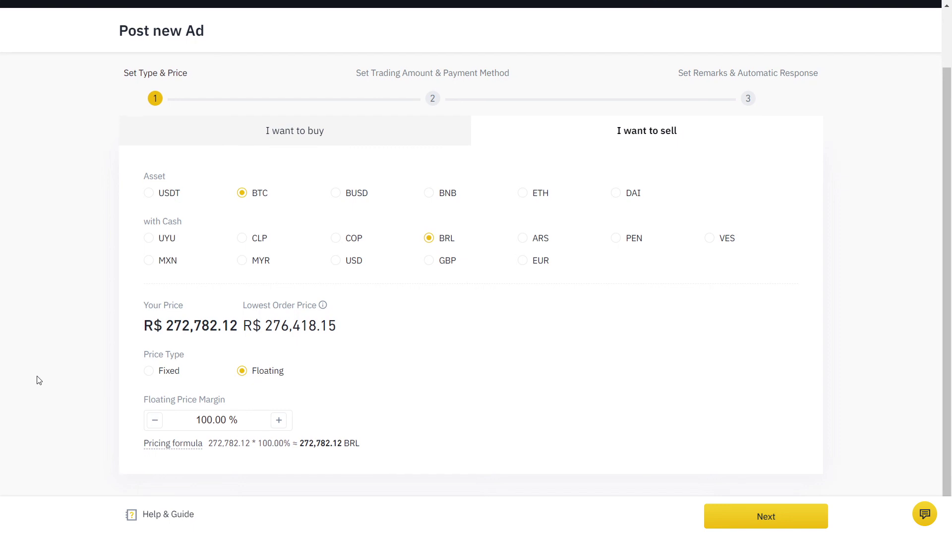
pyautogui.scroll(2, 38, 380)
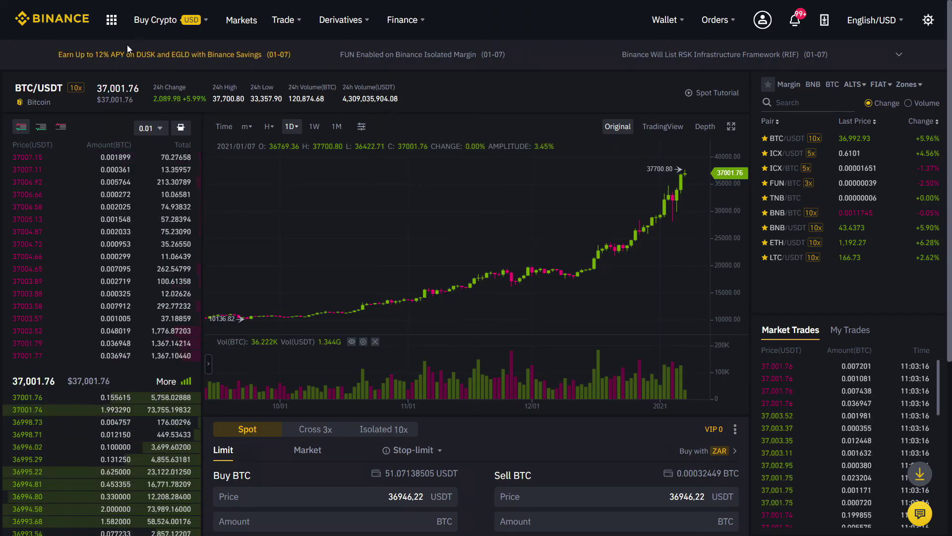
# Generate a 10% commission kickback referral link, copy it, and select the link text.
pyautogui.moveTo(111, 24)
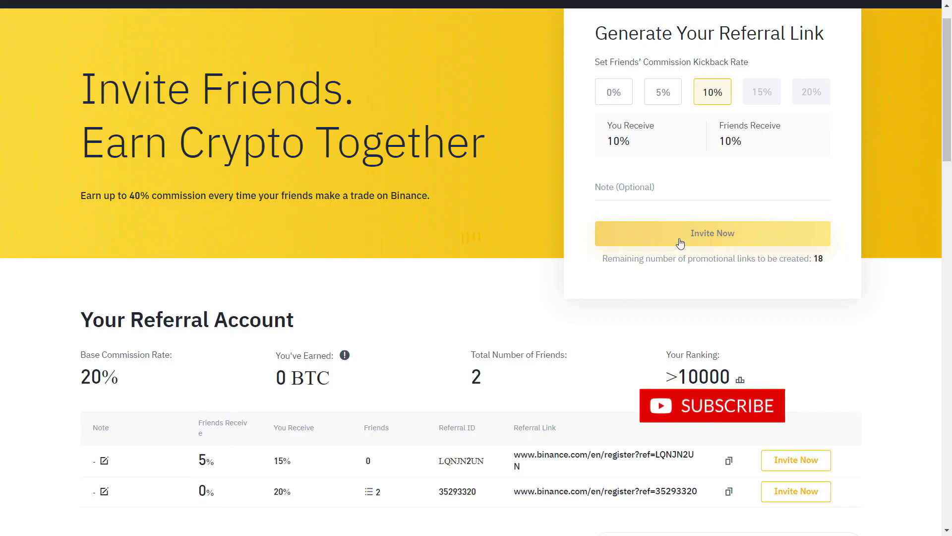
pyautogui.click(680, 243)
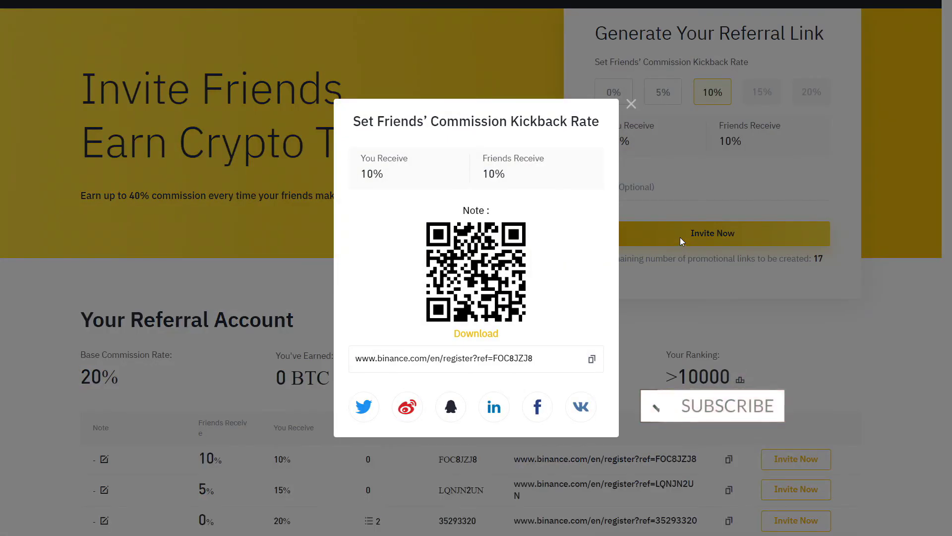
pyautogui.click(591, 359)
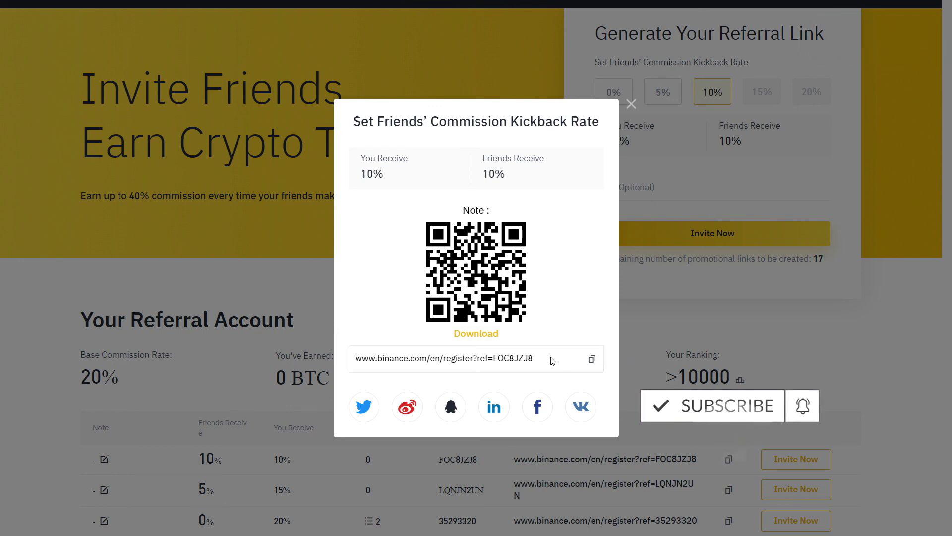
pyautogui.moveTo(535, 358); pyautogui.dragTo(356, 358)
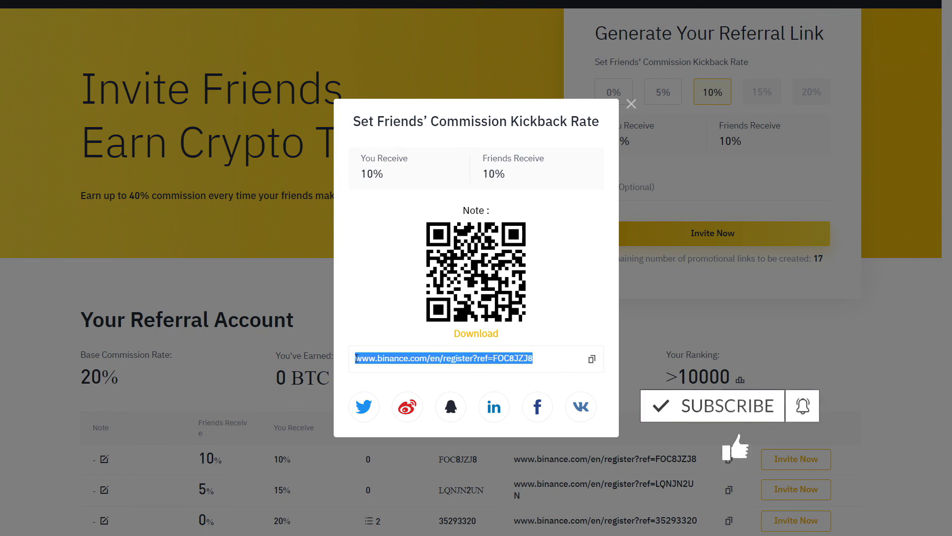